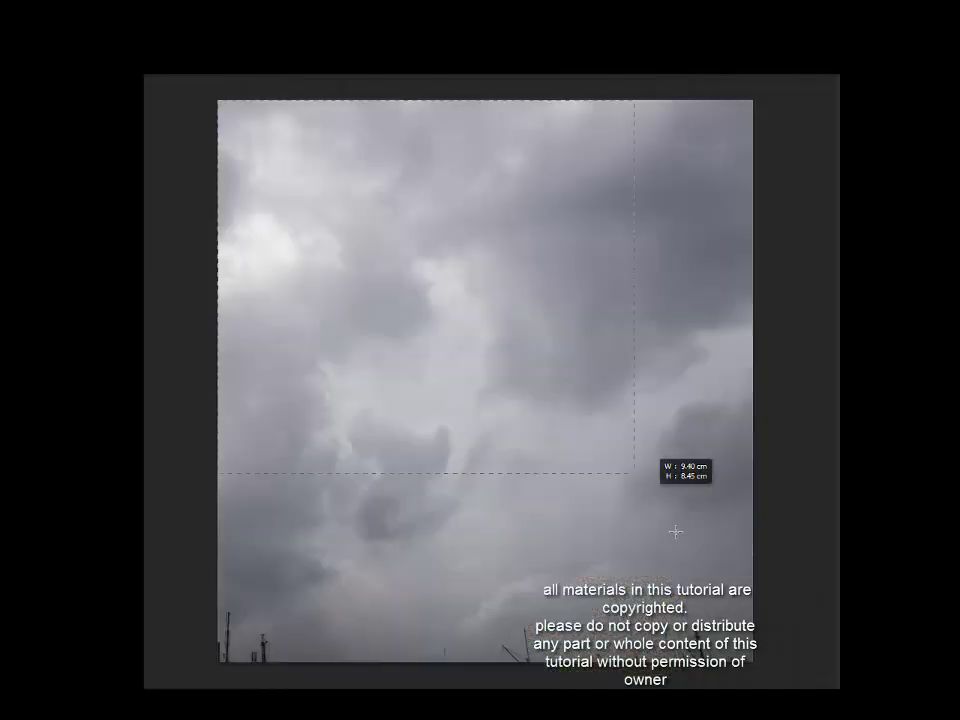
# Step: Bring up the context menu for the placed storm-cloud photo
pyautogui.rightClick(520, 320)
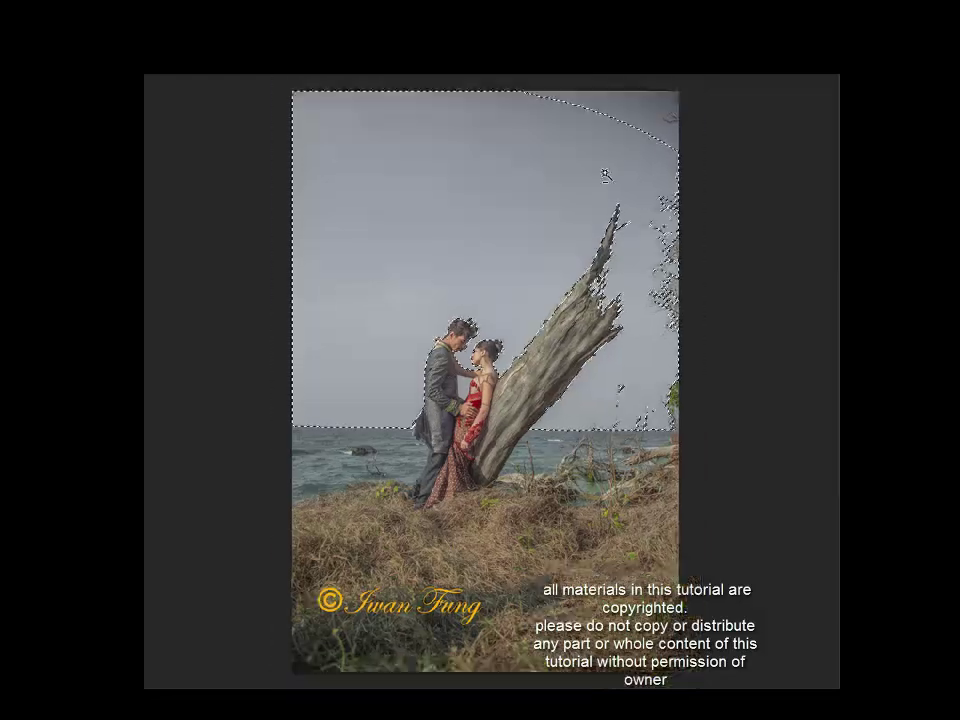
# Step: Add the top-right sky corner and right edge to the selection, check it zoomed in, then open Refine Edge
pyautogui.moveTo(604, 175); pyautogui.dragTo(547, 119)
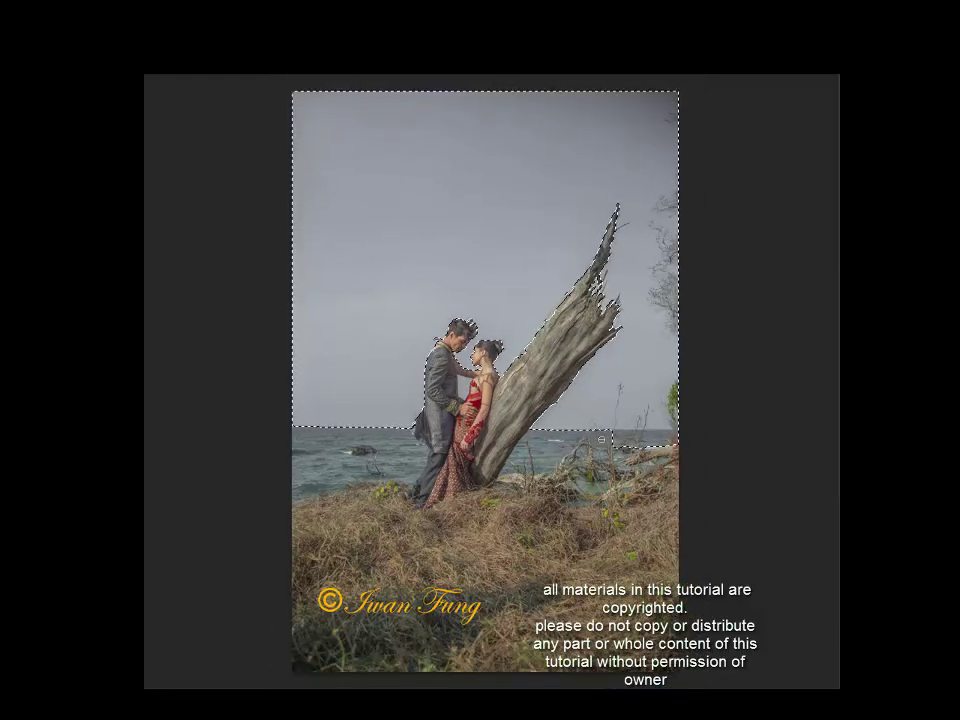
pyautogui.moveTo(547, 119); pyautogui.dragTo(688, 442)
pyautogui.hotkey('ctrl', '+')
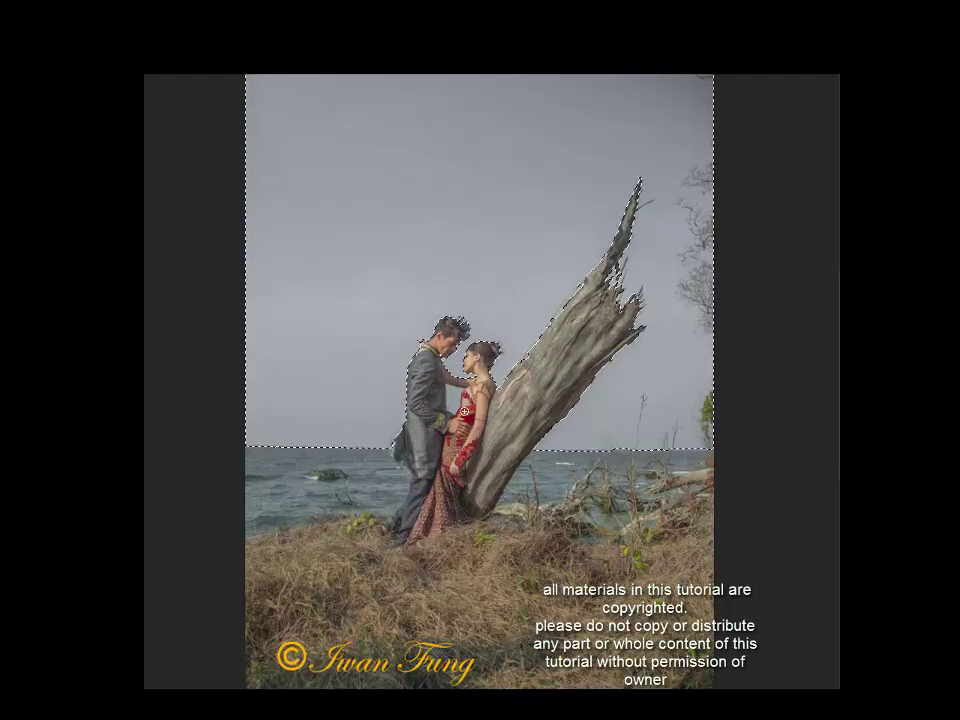
pyautogui.scroll(1, 563, 328)
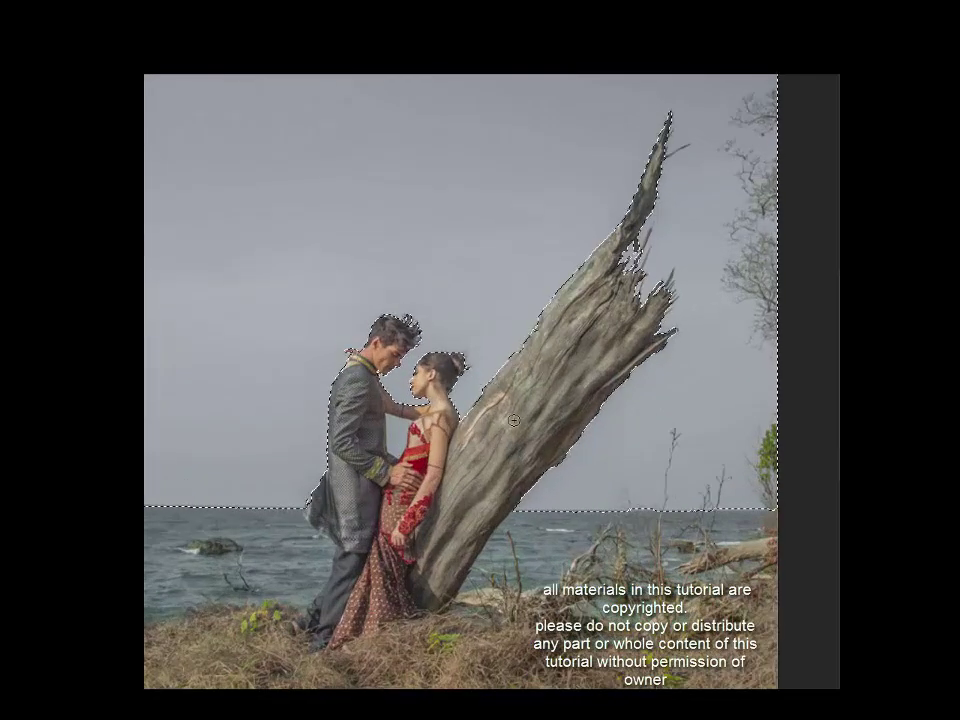
pyautogui.scroll(-2, 450, 380)
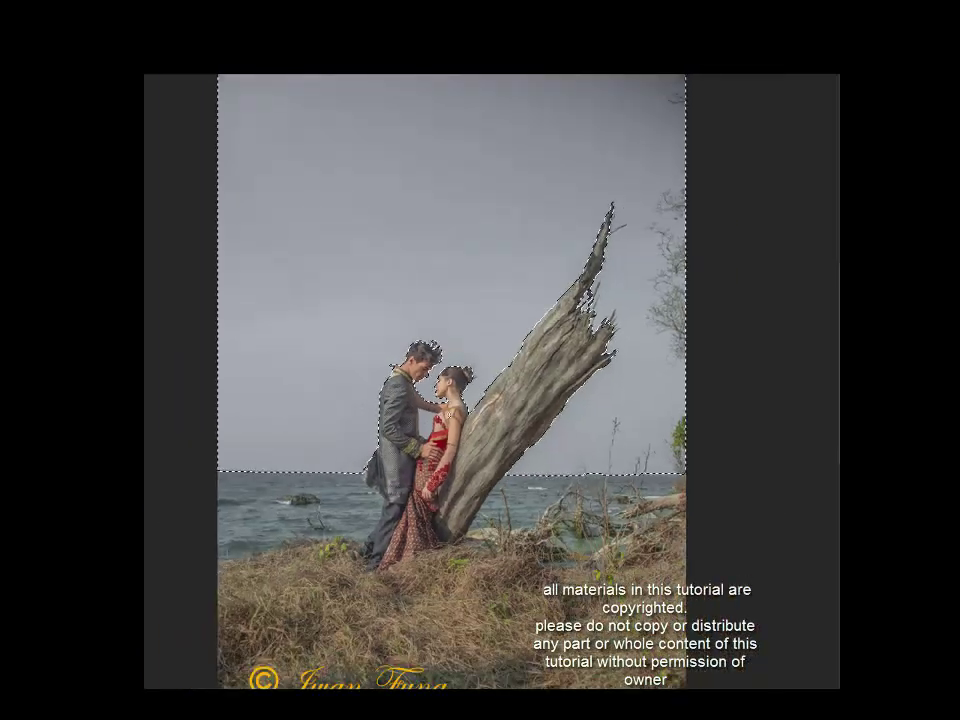
pyautogui.scroll(3, 427, 416)
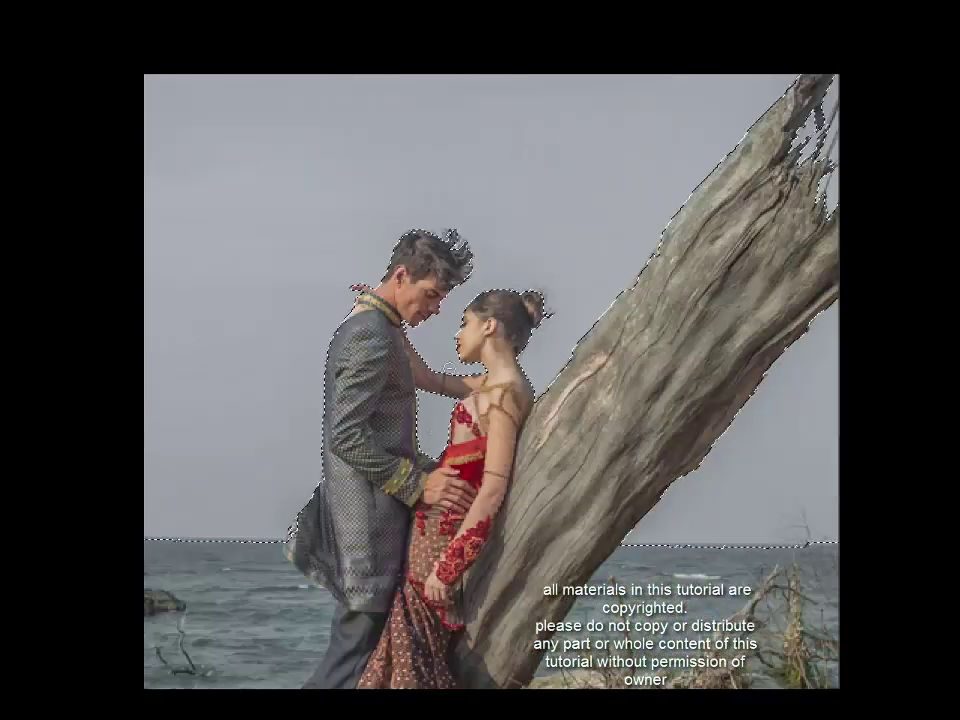
pyautogui.scroll(-2, 468, 283)
pyautogui.scroll(-2, 758, 319)
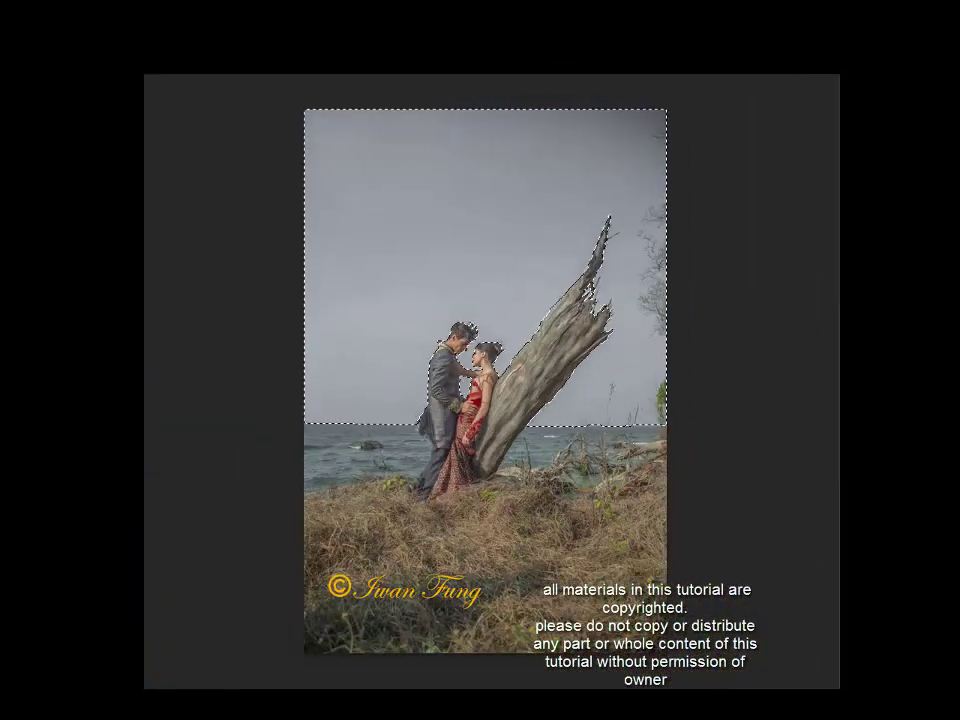
pyautogui.click(330, 157)
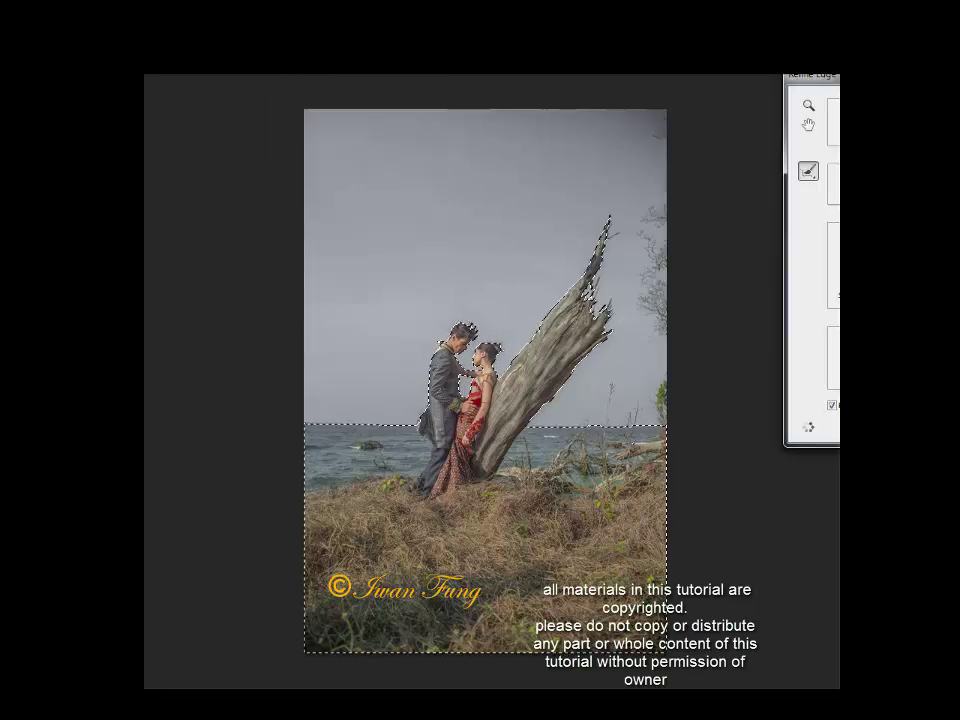
# Step: Mask the sky with Refine Edge On Layers, then soften the vignette with a 3.5-pixel Gaussian Blur
pyautogui.click(830, 308)
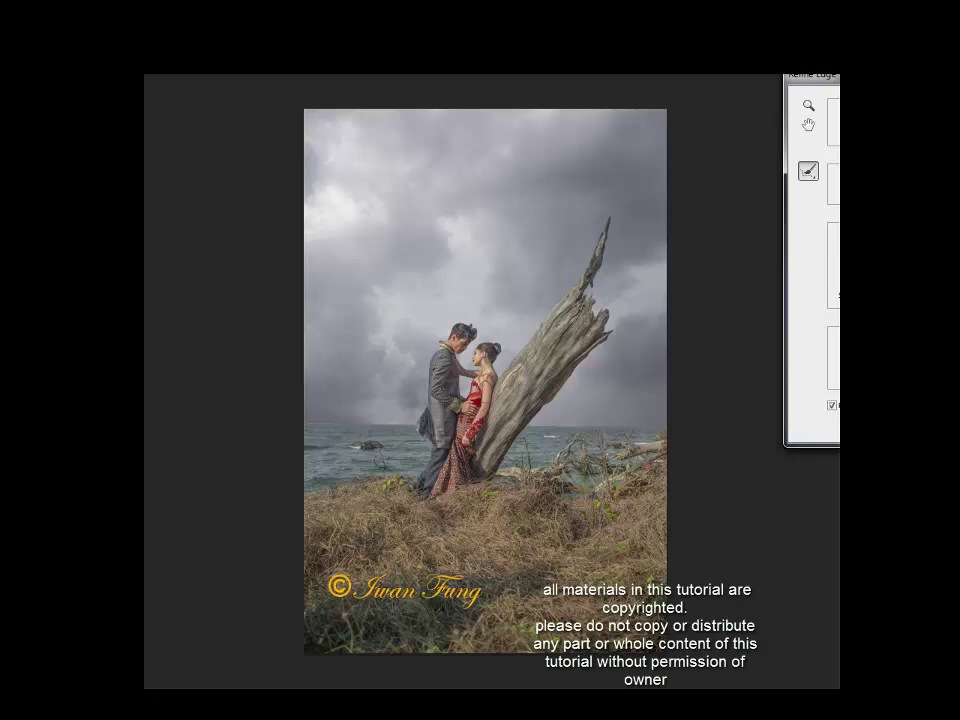
pyautogui.press('Return')
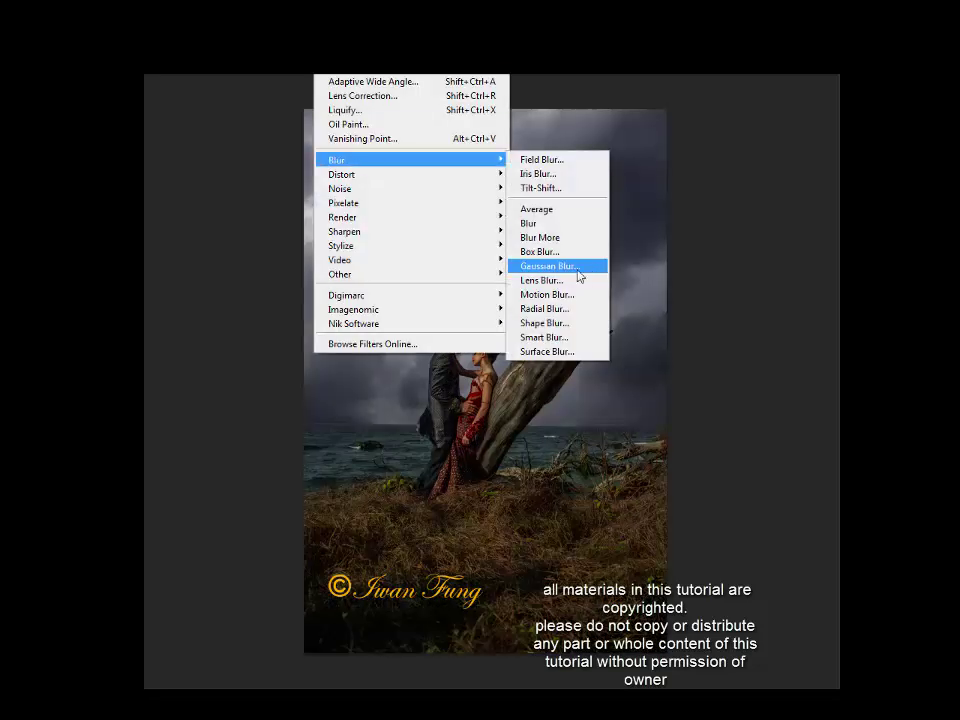
pyautogui.click(579, 266)
pyautogui.click(643, 272)
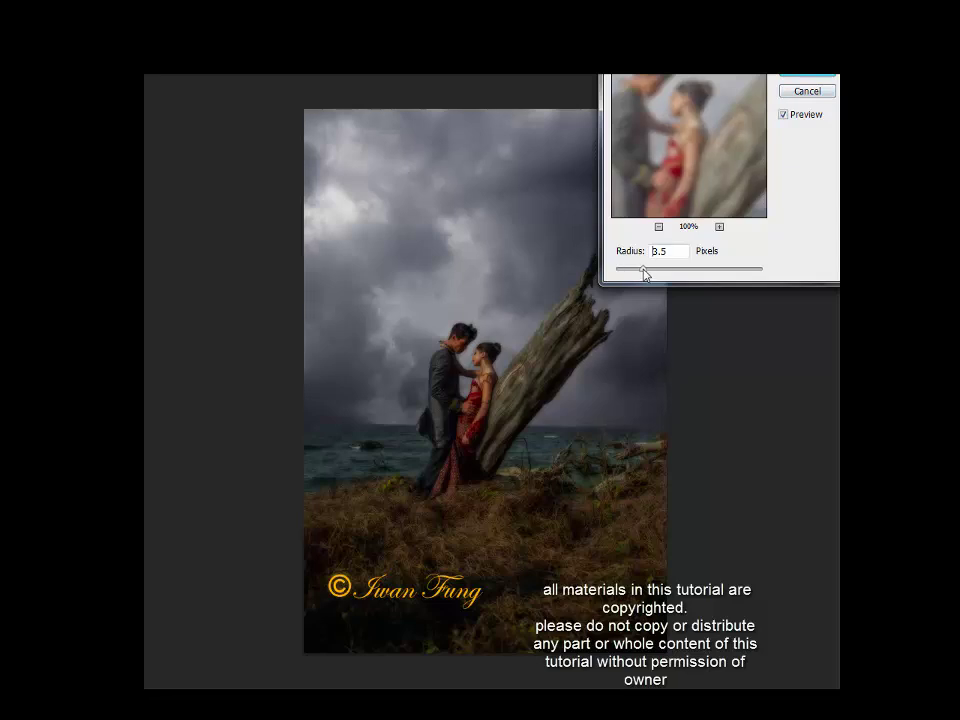
pyautogui.press('Return')
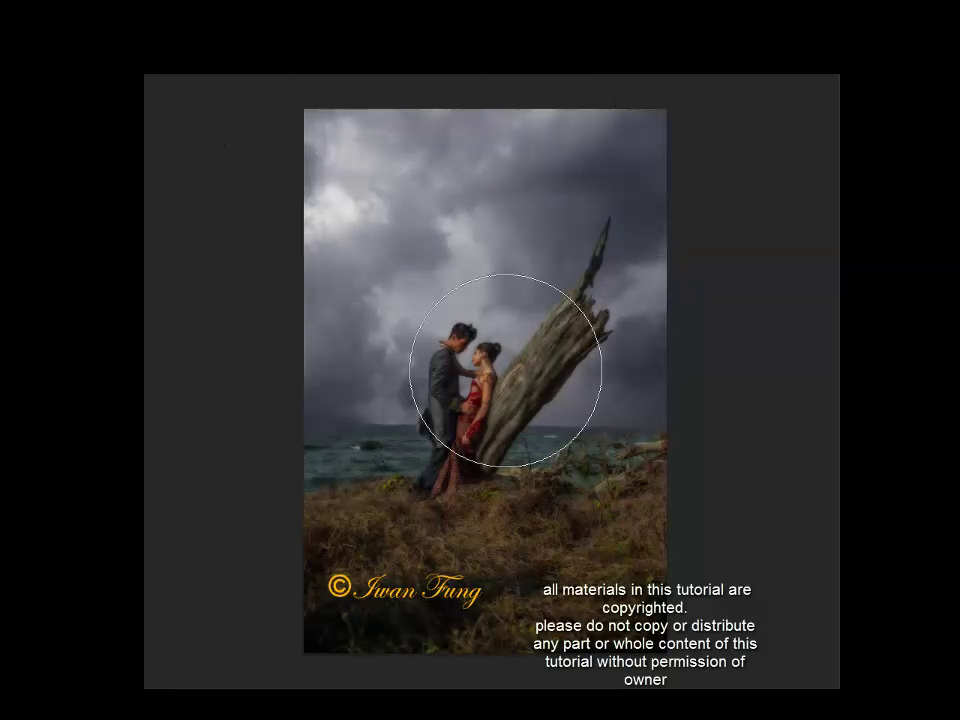
# Step: Shrink, enlarge, then shrink the brush again to paint detail around the man's head
pyautogui.press('[')
pyautogui.press('[')
pyautogui.press('[')
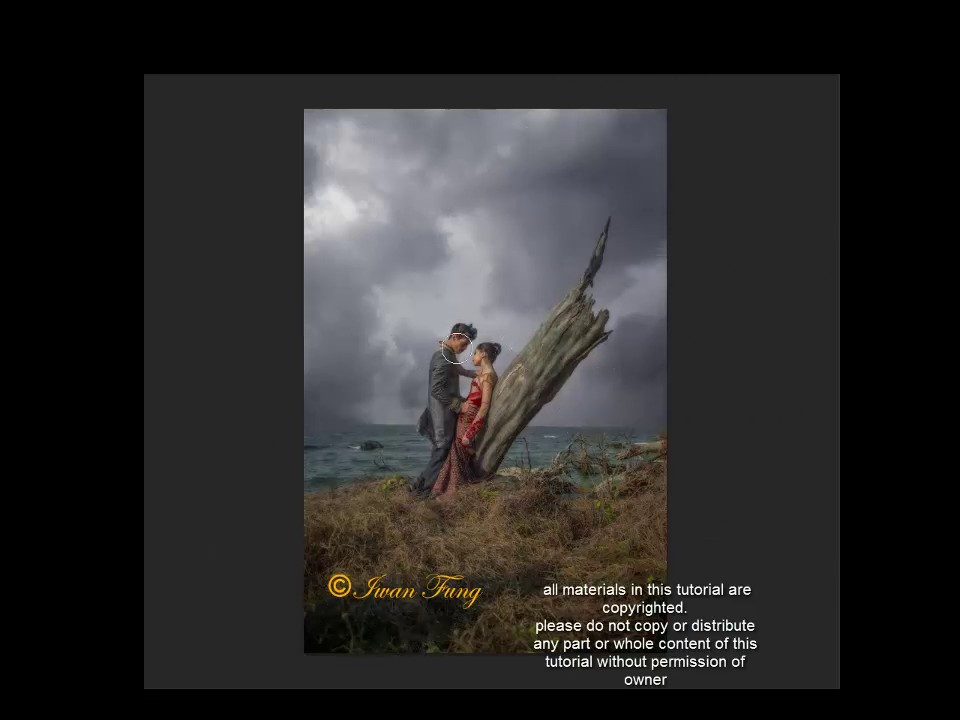
pyautogui.press(']')
pyautogui.press(']')
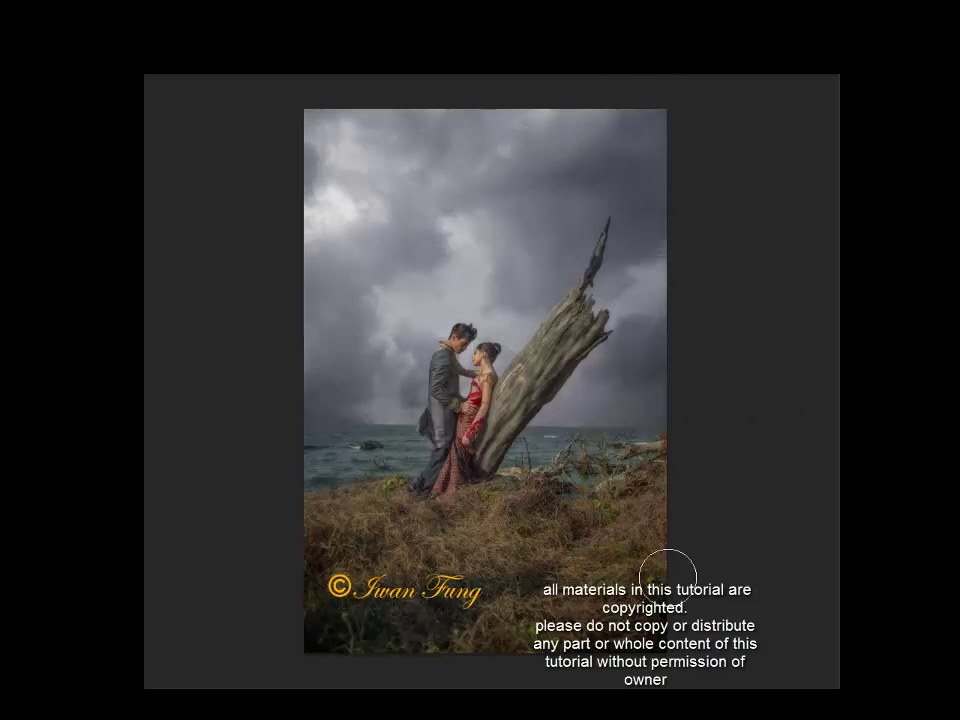
pyautogui.press('[')
pyautogui.press('[')
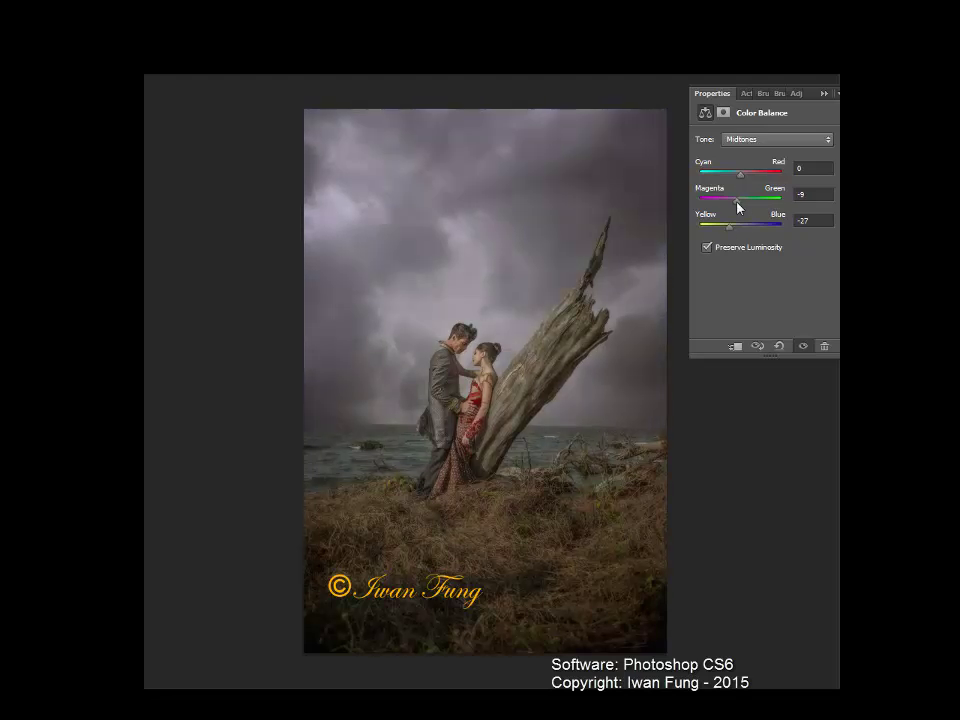
# Step: Switch Color Balance to Highlights, then lower red in the Channel Mixer's Blue output
pyautogui.click(790, 139)
pyautogui.click(771, 183)
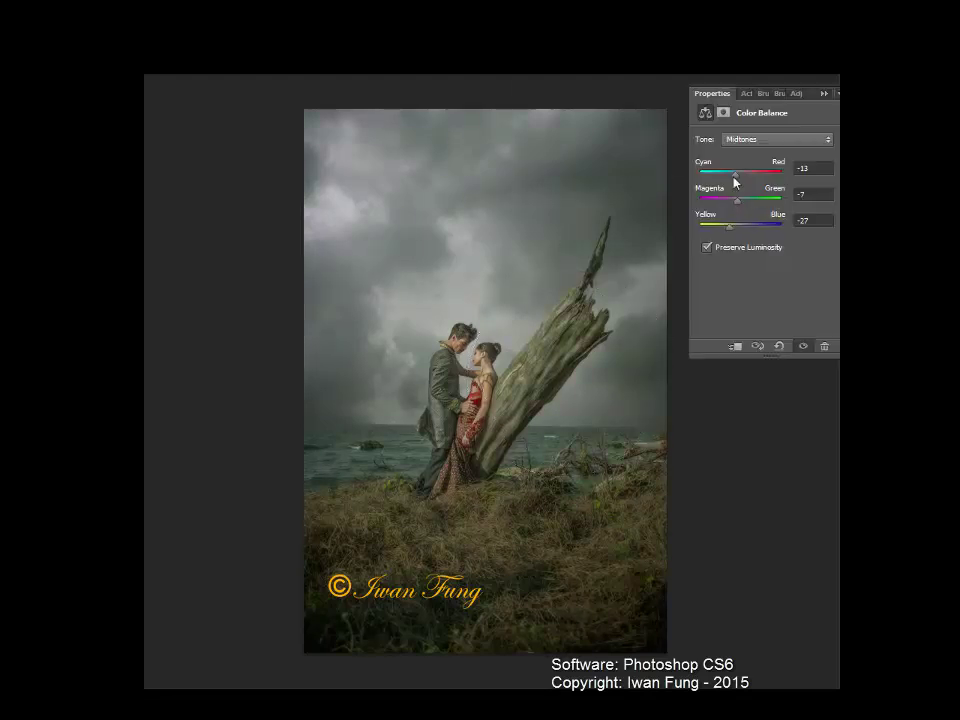
pyautogui.click(778, 139)
pyautogui.click(752, 184)
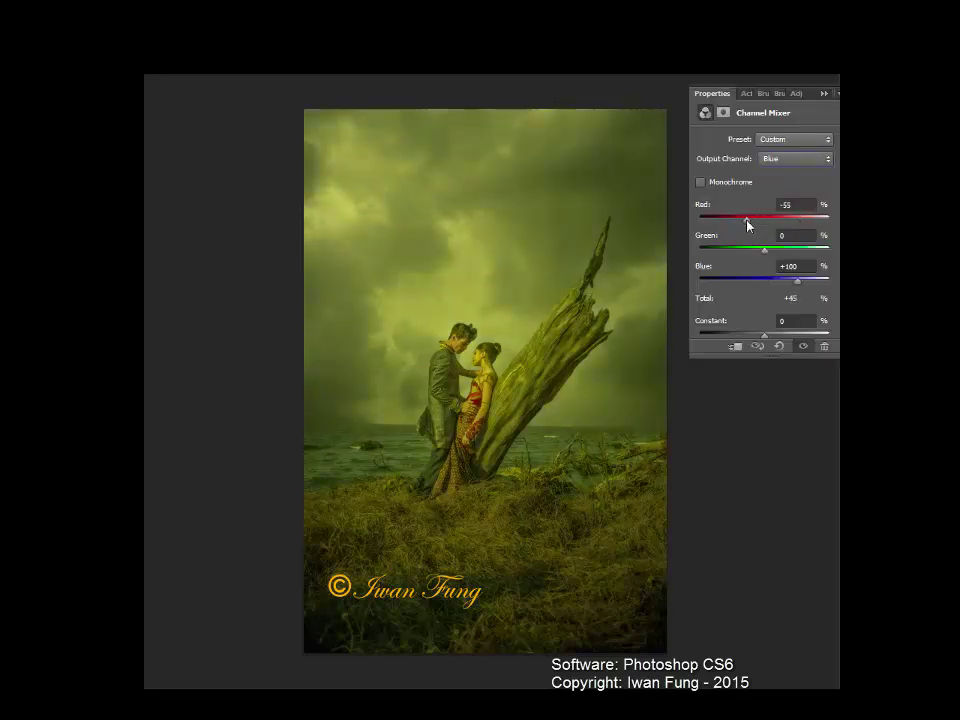
pyautogui.moveTo(762, 248)
pyautogui.mouseDown()
pyautogui.moveTo(805, 250)
pyautogui.moveTo(773, 282)
pyautogui.mouseUp()
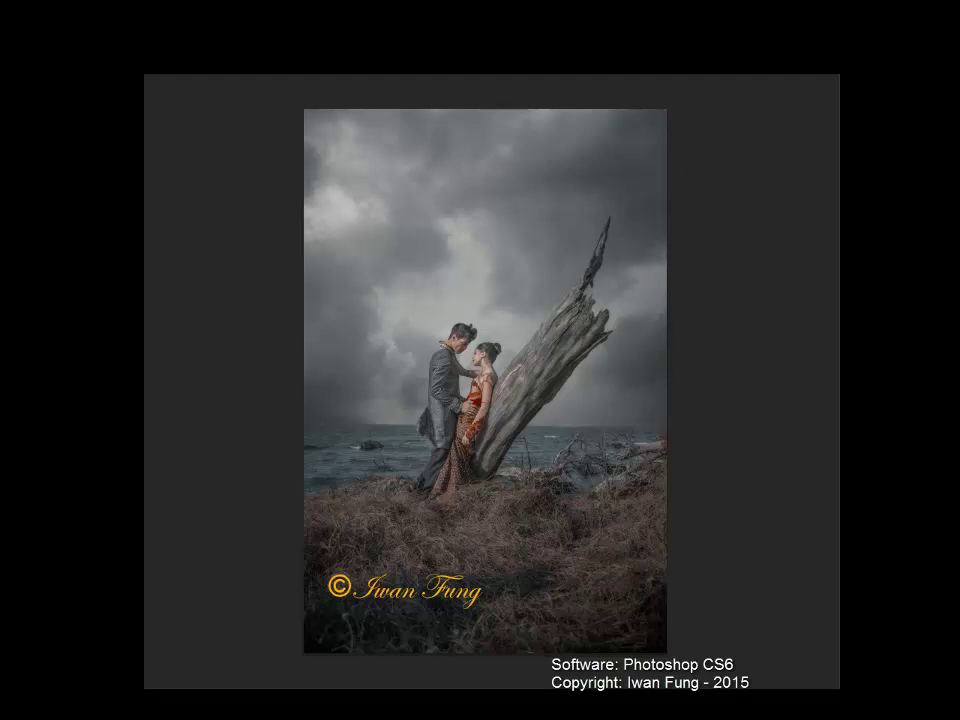
# Step: Set Color Balance shadows -7/-7/-5 and midtones -2/-5/0, then fill a layer with brown
pyautogui.click(768, 152)
pyautogui.moveTo(743, 202); pyautogui.dragTo(737, 231)
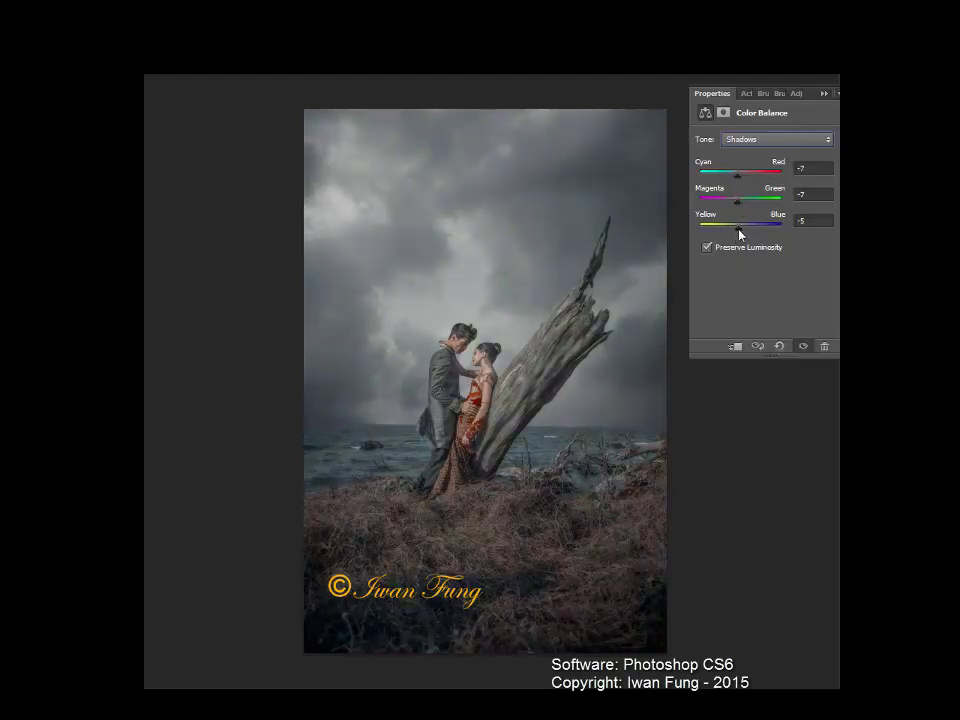
pyautogui.click(752, 139)
pyautogui.click(745, 164)
pyautogui.moveTo(744, 178); pyautogui.dragTo(728, 236)
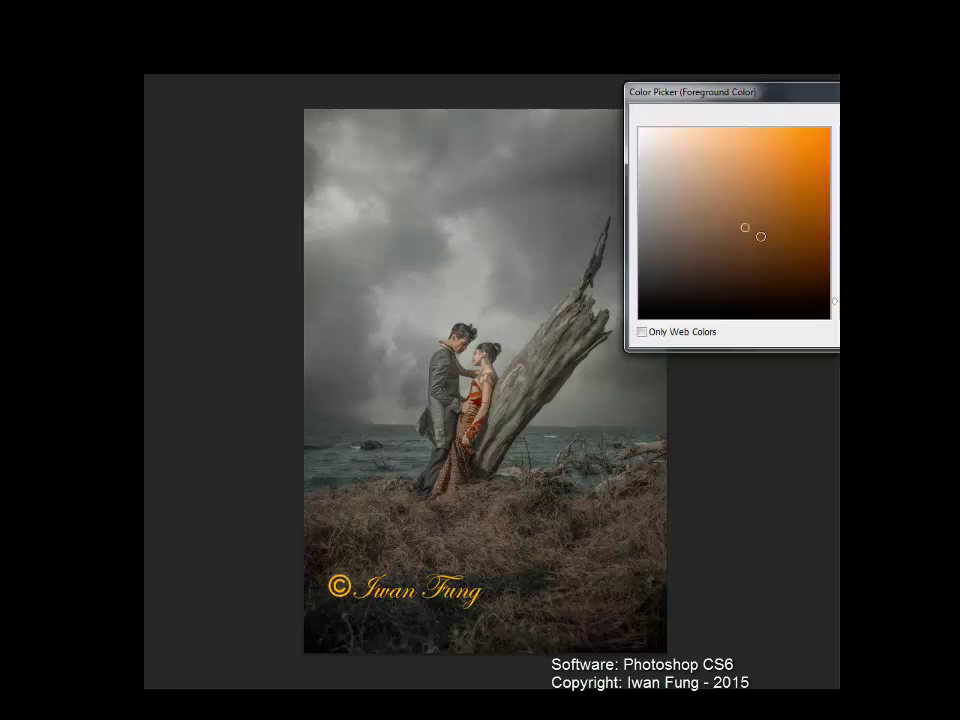
pyautogui.press('Return')
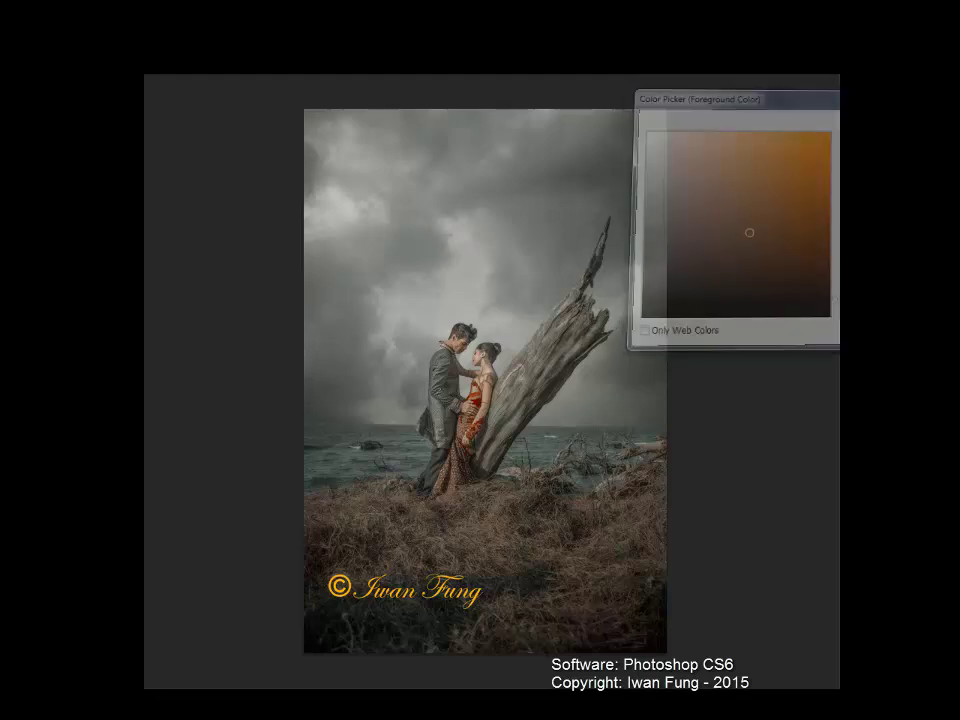
pyautogui.click(469, 255)
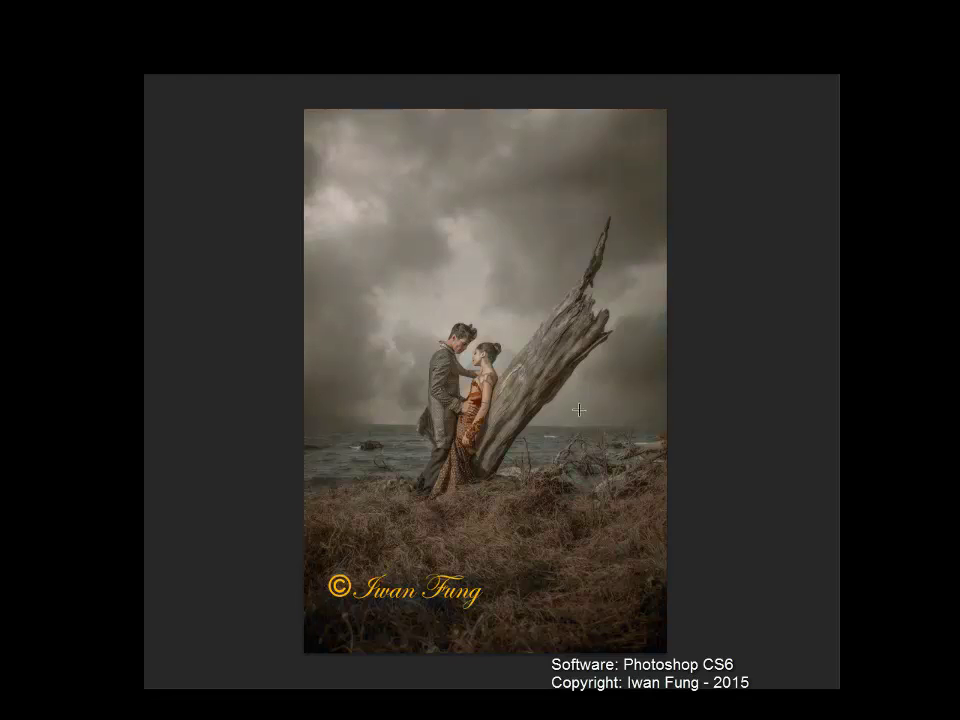
# Step: Nudge Color Balance midtones and shadows toward red, then move on to Highlights
pyautogui.click(740, 163)
pyautogui.moveTo(746, 176); pyautogui.dragTo(763, 225)
pyautogui.click(778, 139)
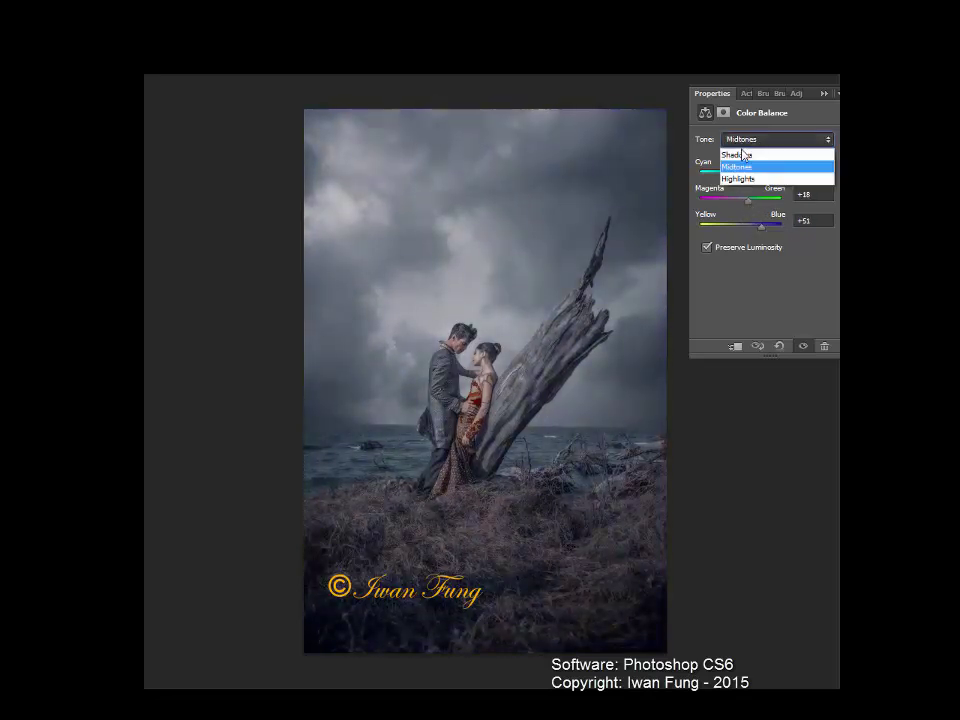
pyautogui.click(740, 152)
pyautogui.moveTo(738, 180); pyautogui.dragTo(744, 178)
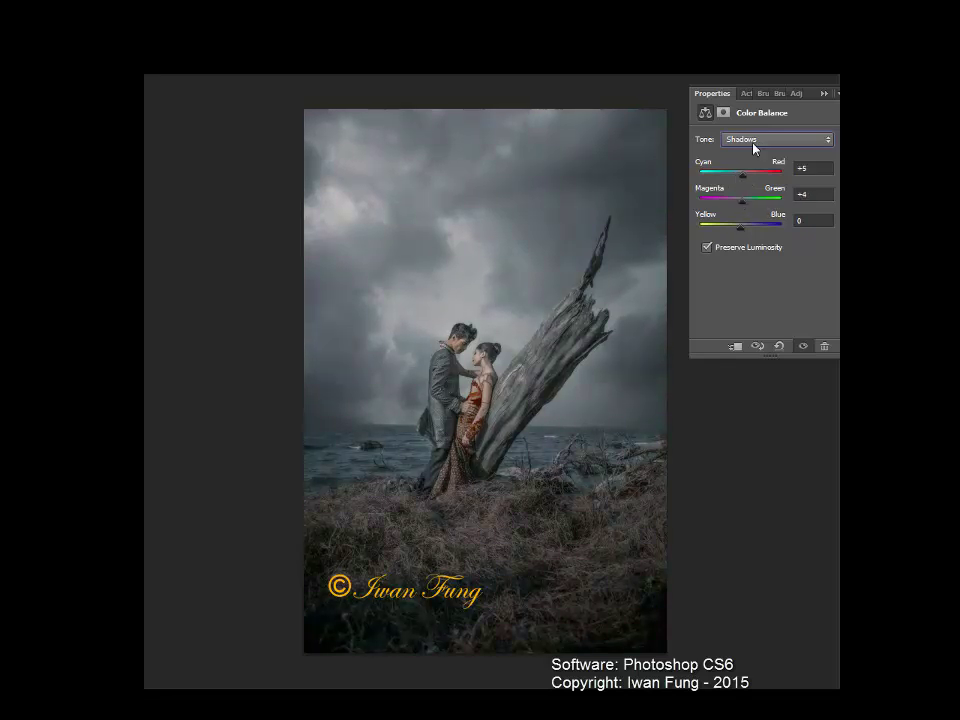
pyautogui.click(778, 139)
pyautogui.click(760, 165)
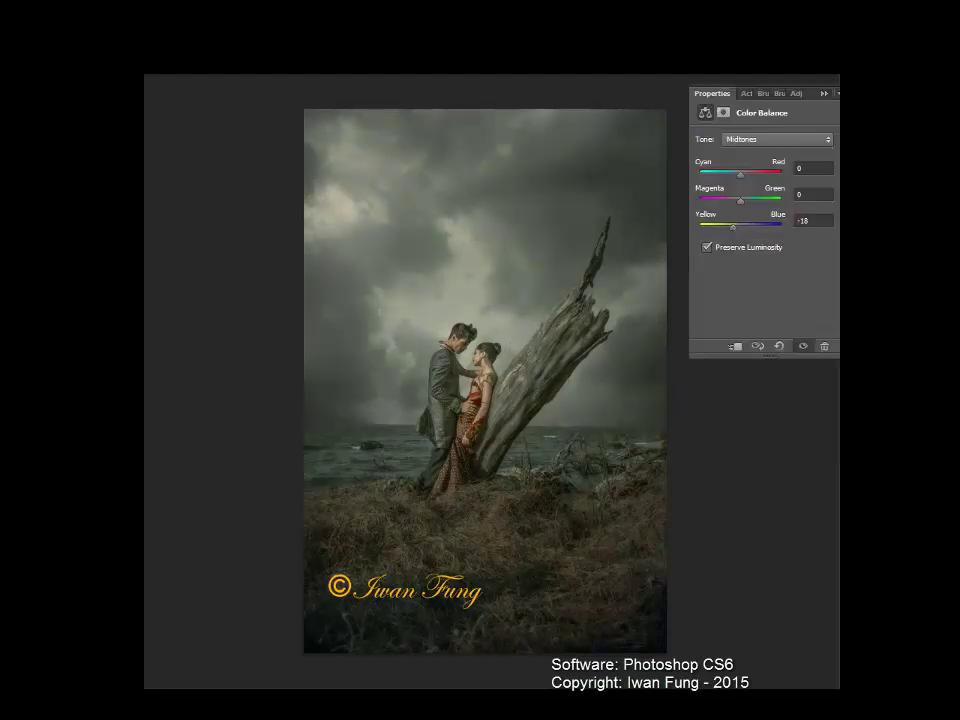
# Step: Set Color Balance Yellow–Blue to -15, Levels white input to 191, and Contrast to 10
pyautogui.click(736, 226)
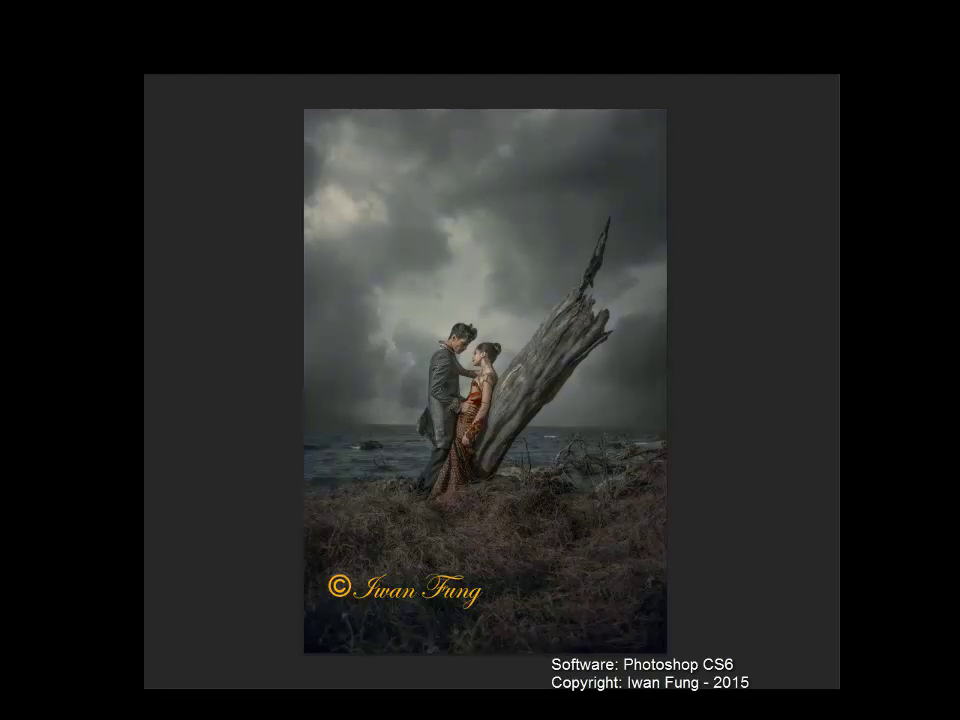
pyautogui.moveTo(831, 247); pyautogui.dragTo(802, 247)
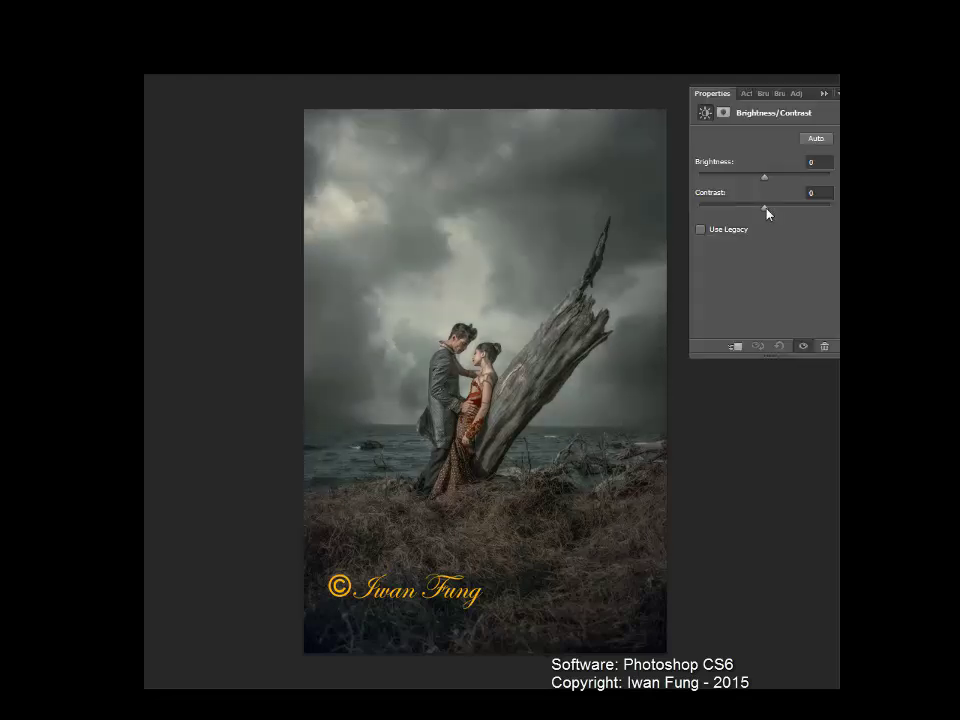
pyautogui.moveTo(767, 210); pyautogui.dragTo(780, 210)
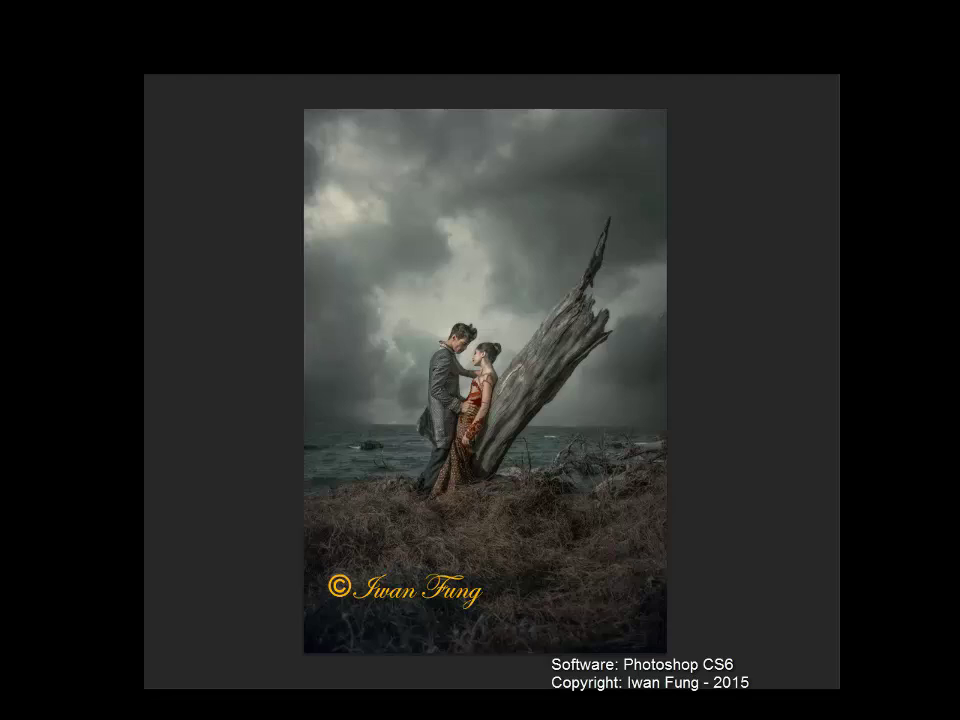
# Step: Add an enlarged Lighting Effects spotlight in the upper-left sky, then brush brighter detail into the grass
pyautogui.click(575, 272)
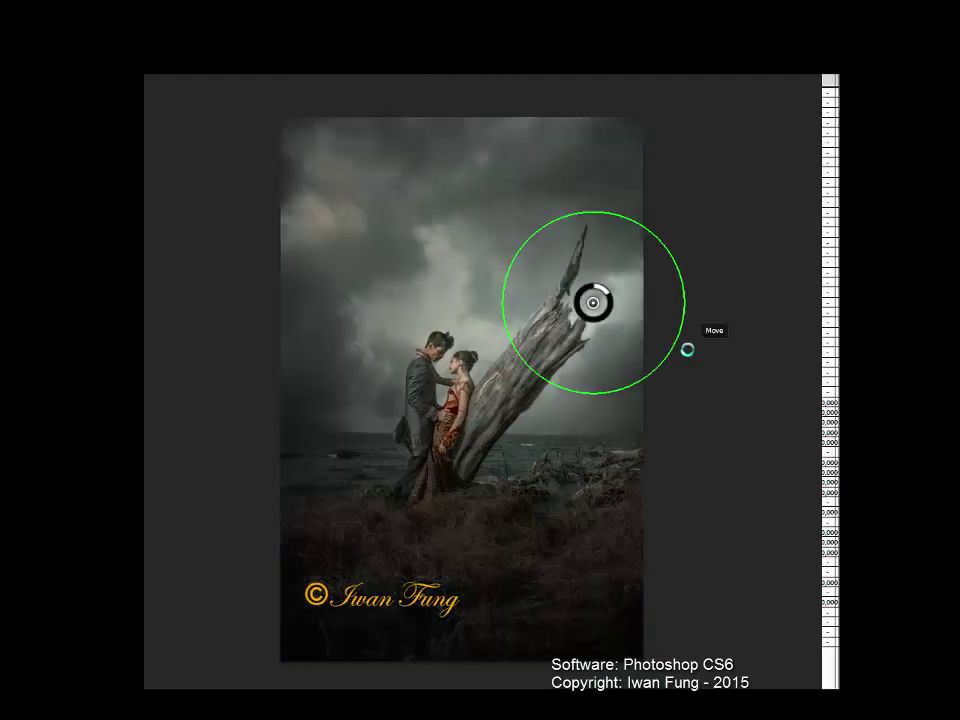
pyautogui.moveTo(401, 242); pyautogui.dragTo(405, 238)
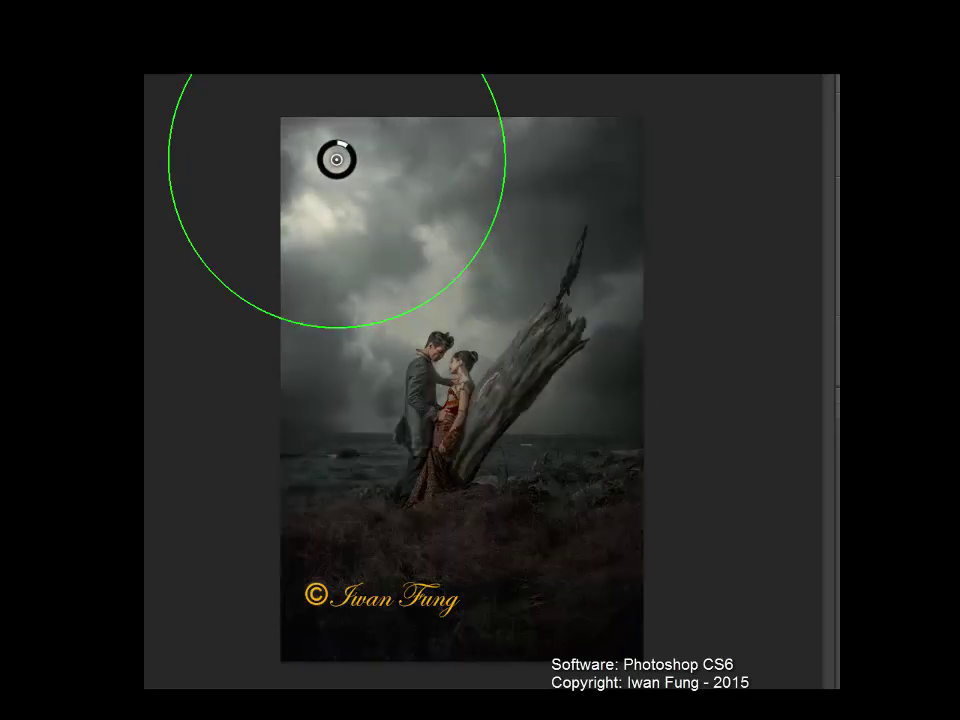
pyautogui.moveTo(430, 214); pyautogui.dragTo(385, 234)
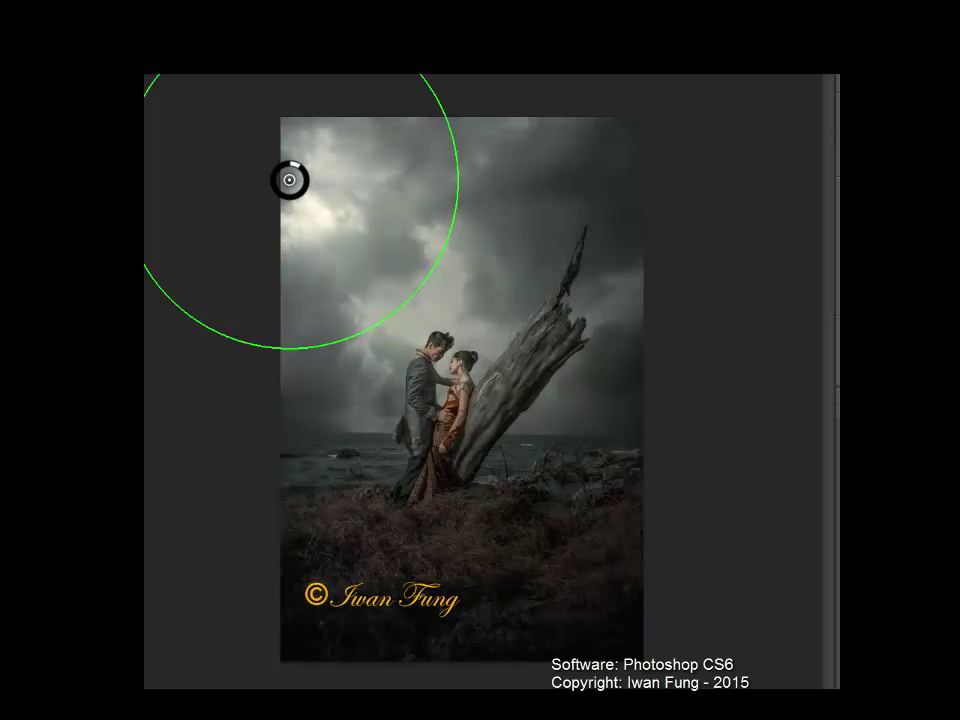
pyautogui.press('Return')
pyautogui.moveTo(605, 440); pyautogui.dragTo(439, 578)
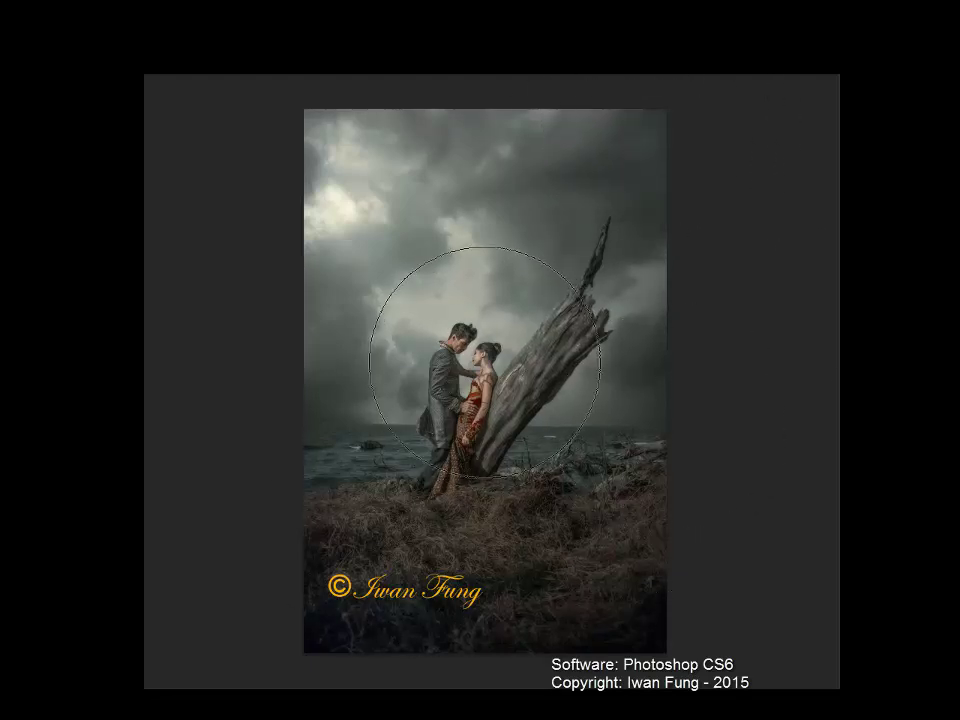
pyautogui.hotkey('ctrl', '-')
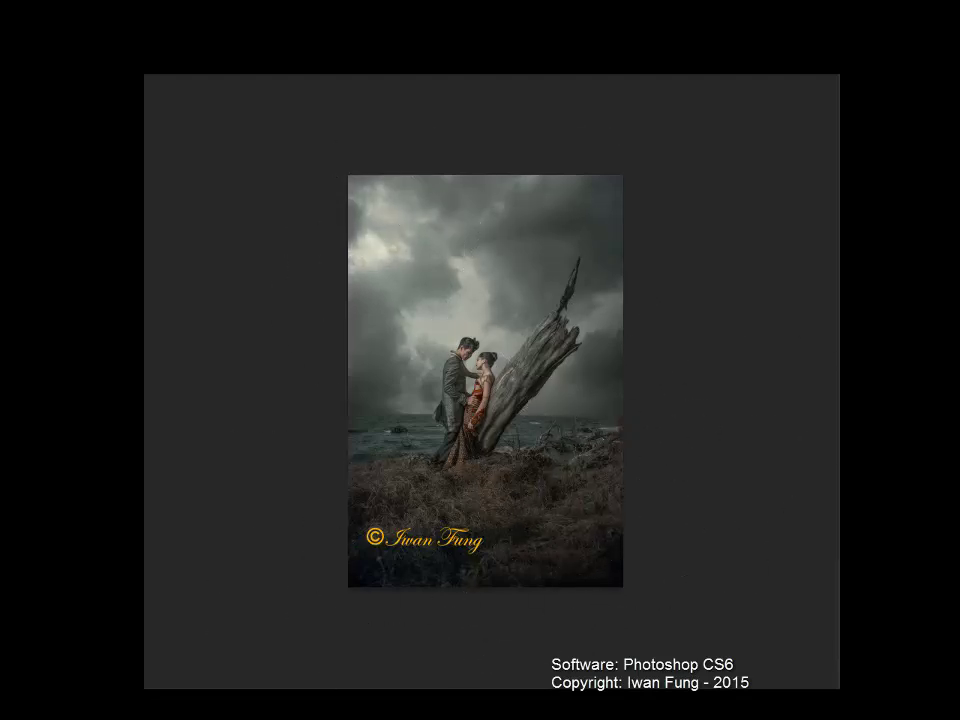
pyautogui.hotkey('ctrl', '0')
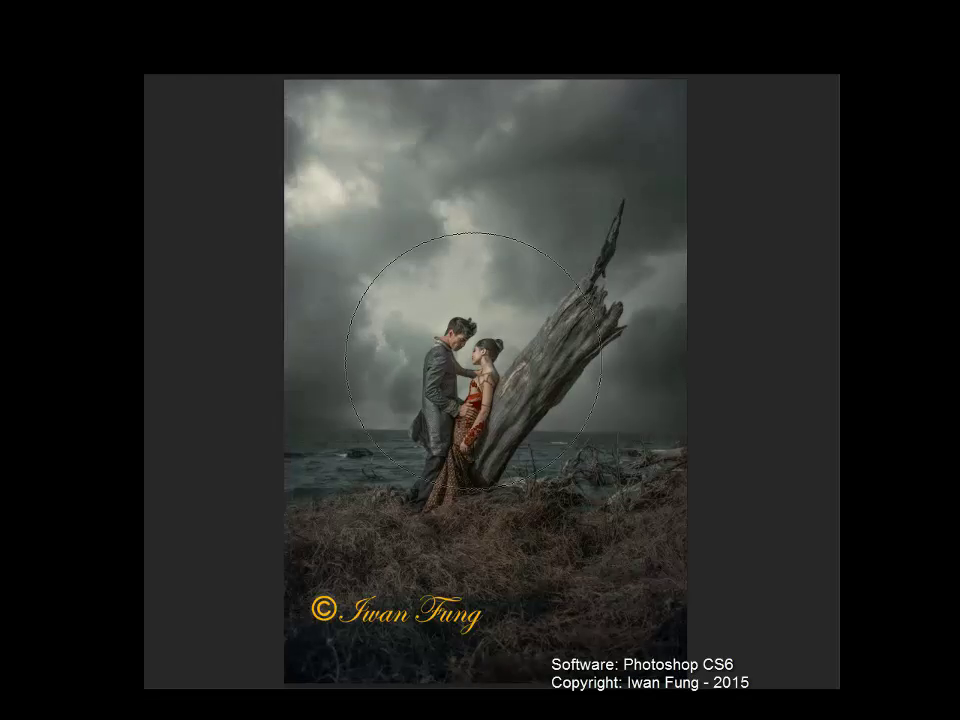